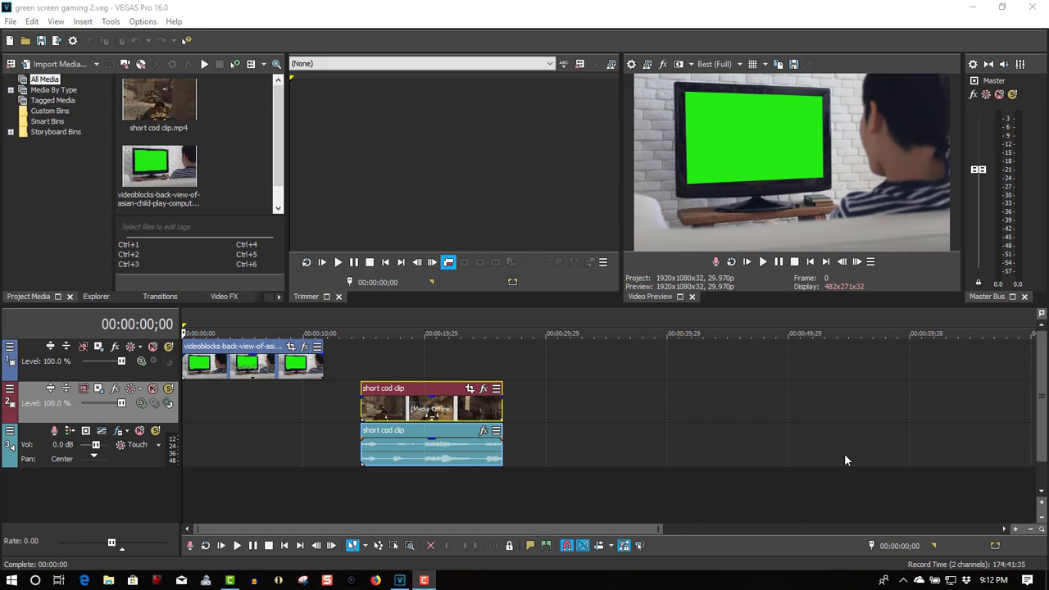
Step: Preview the project, then move the cod gameplay clip to the start of the timeline
click(762, 262)
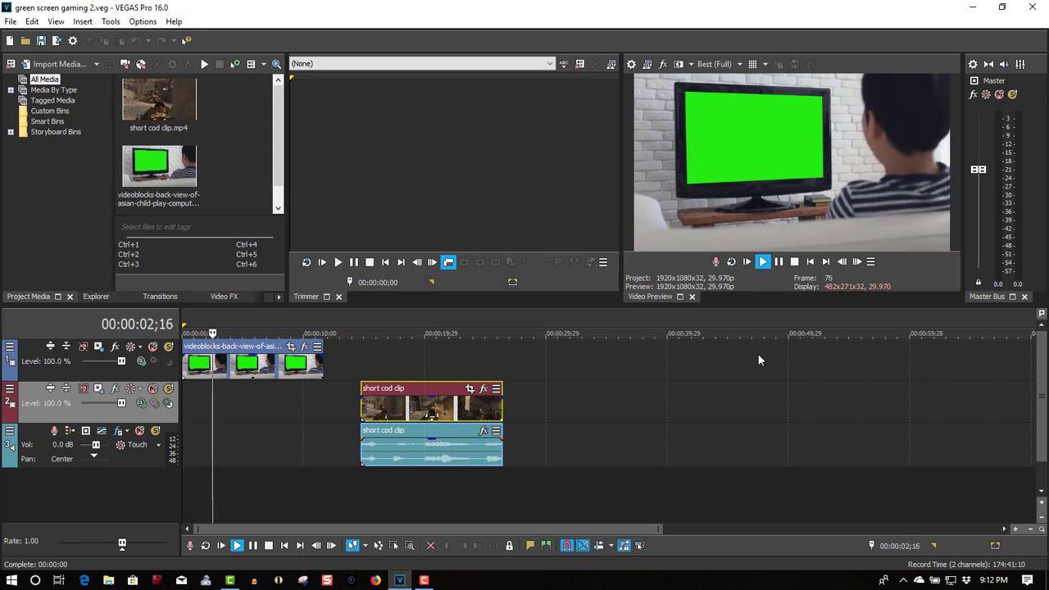
click(791, 264)
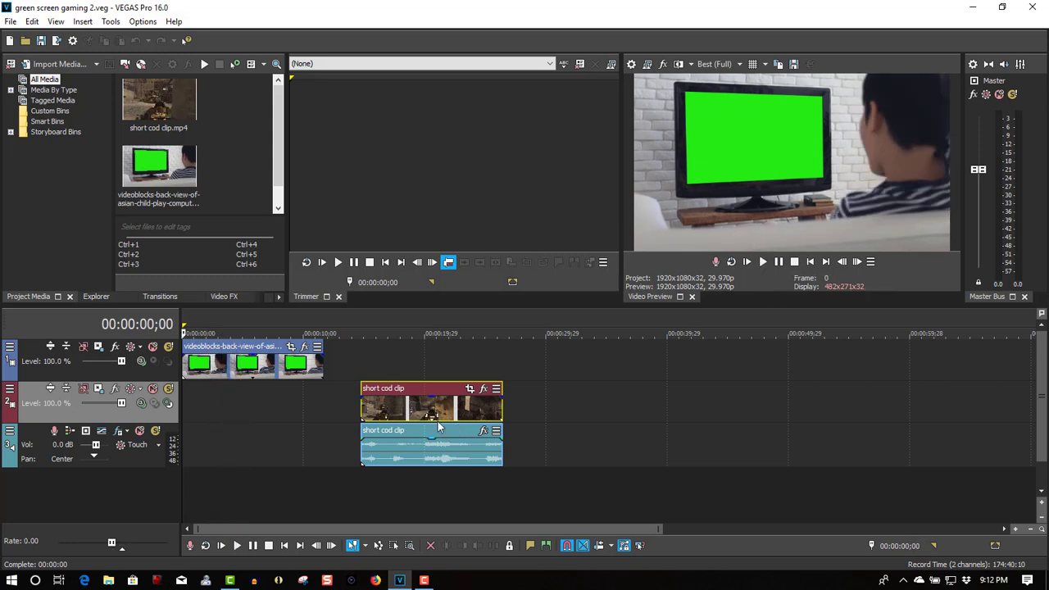
drag(438, 426, 222, 418)
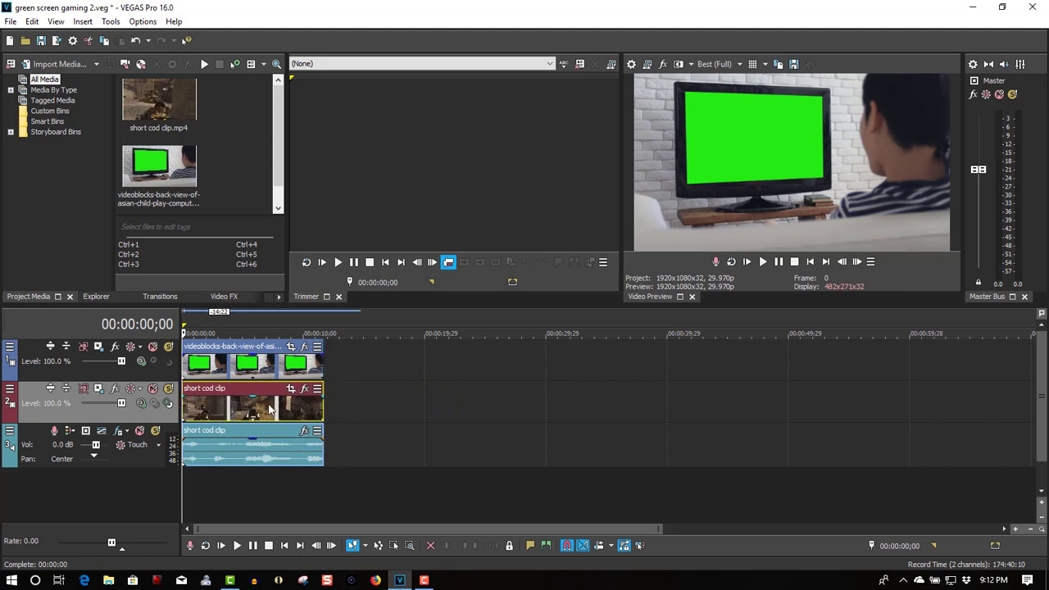
Step: Add VEGAS Chroma Keyer as an Event FX on the green-screen clip
click(304, 347)
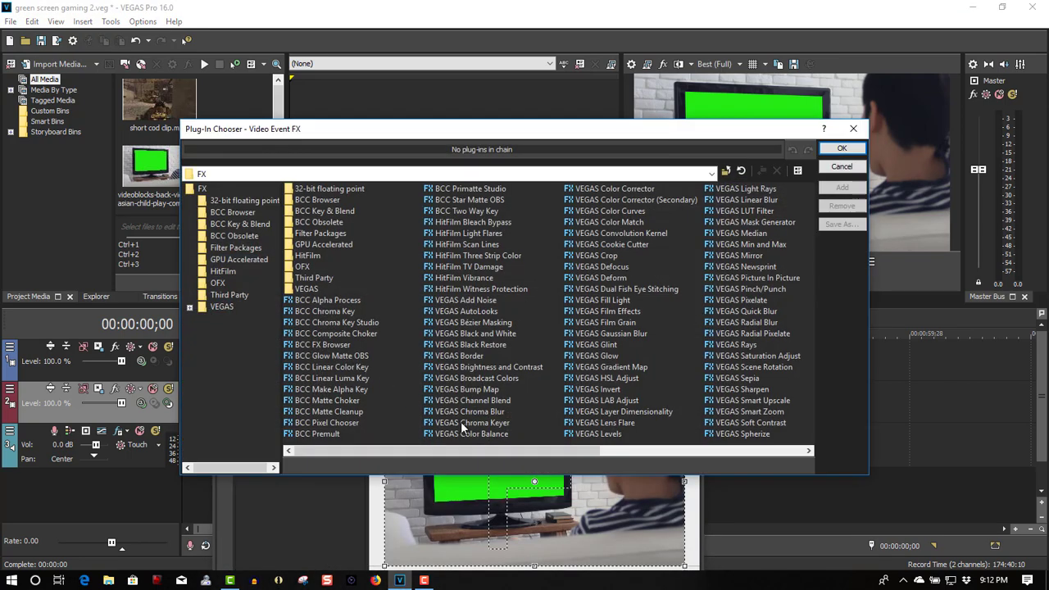
click(460, 421)
click(846, 152)
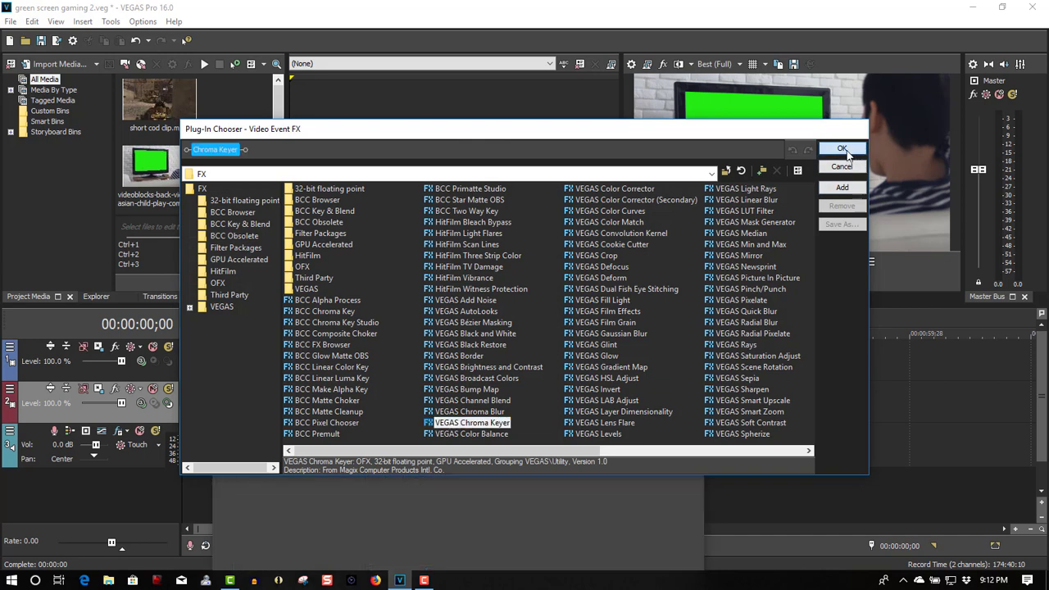
Step: Sample the TV's green as the key colour and lower the high threshold to 0.796 using the mask view
click(341, 320)
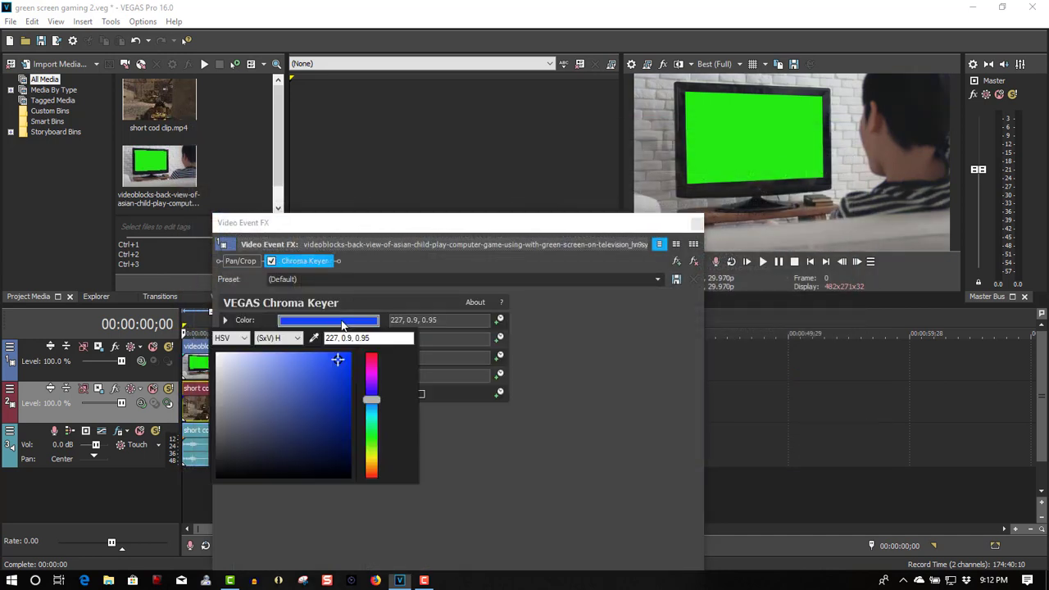
click(314, 337)
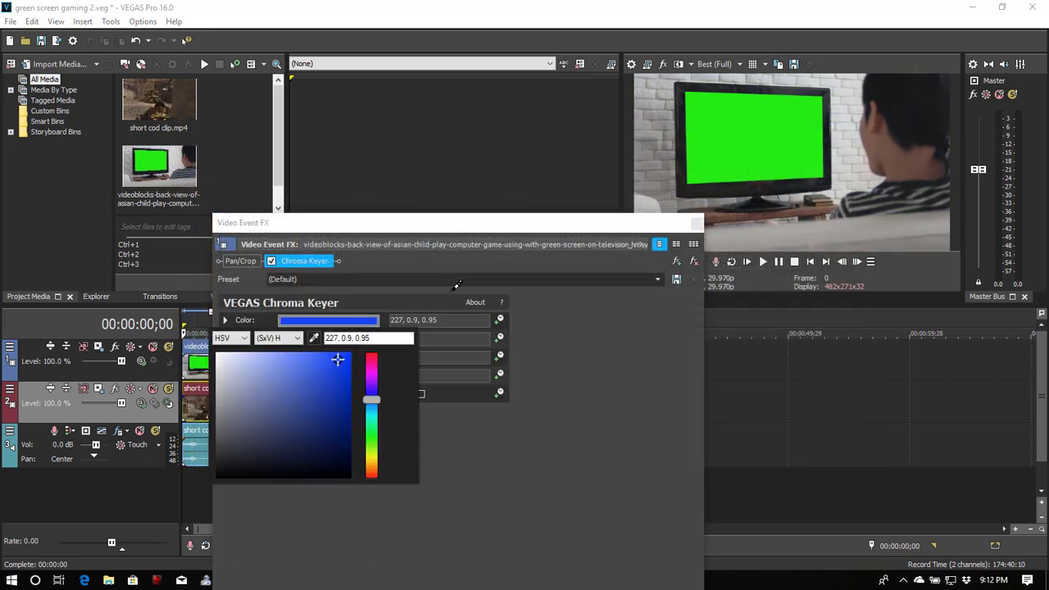
click(766, 135)
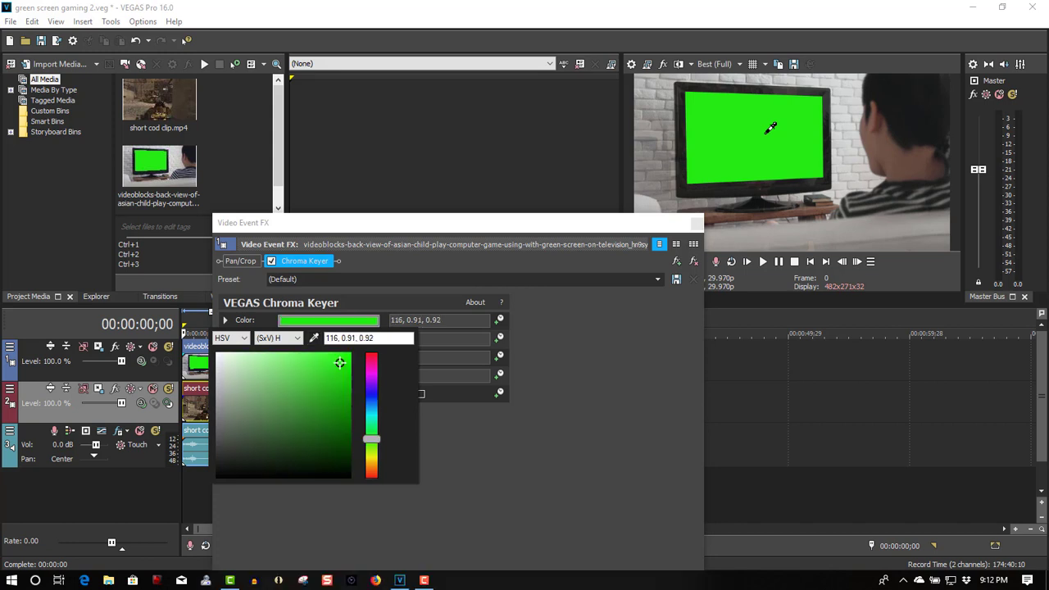
click(648, 312)
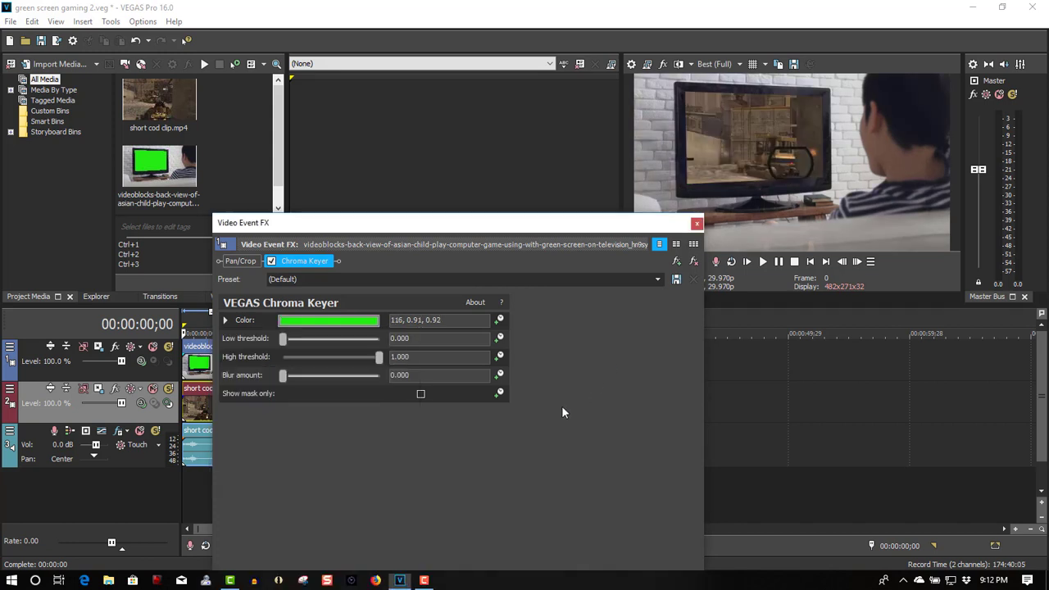
click(421, 394)
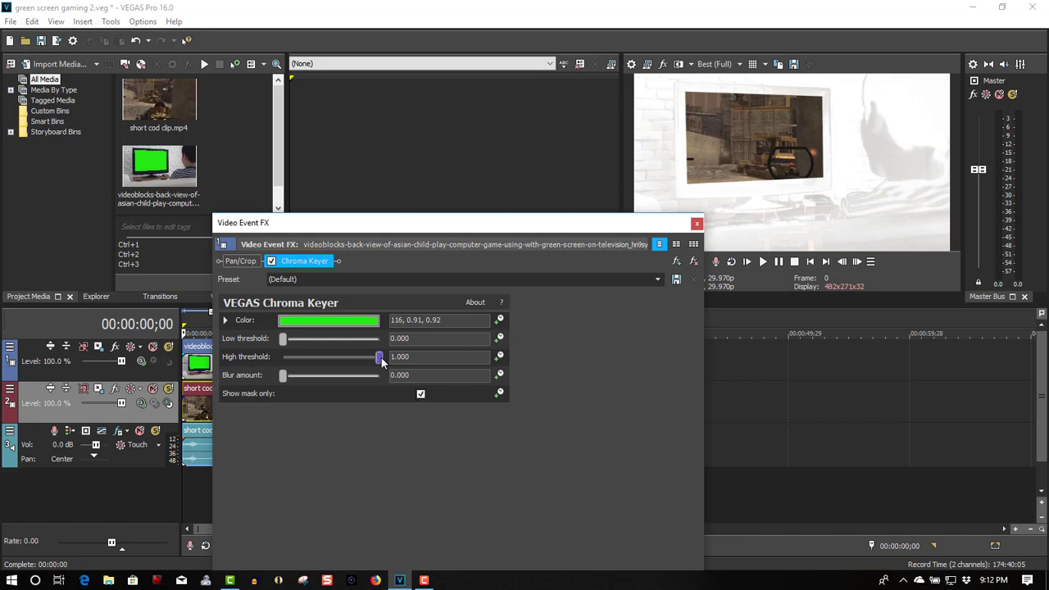
drag(379, 357, 363, 359)
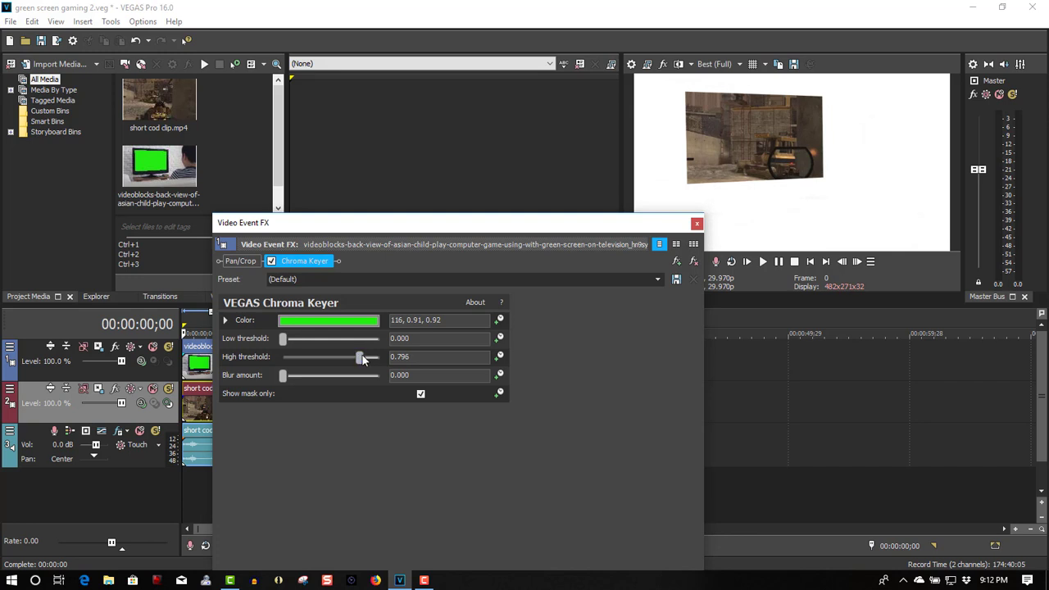
click(421, 395)
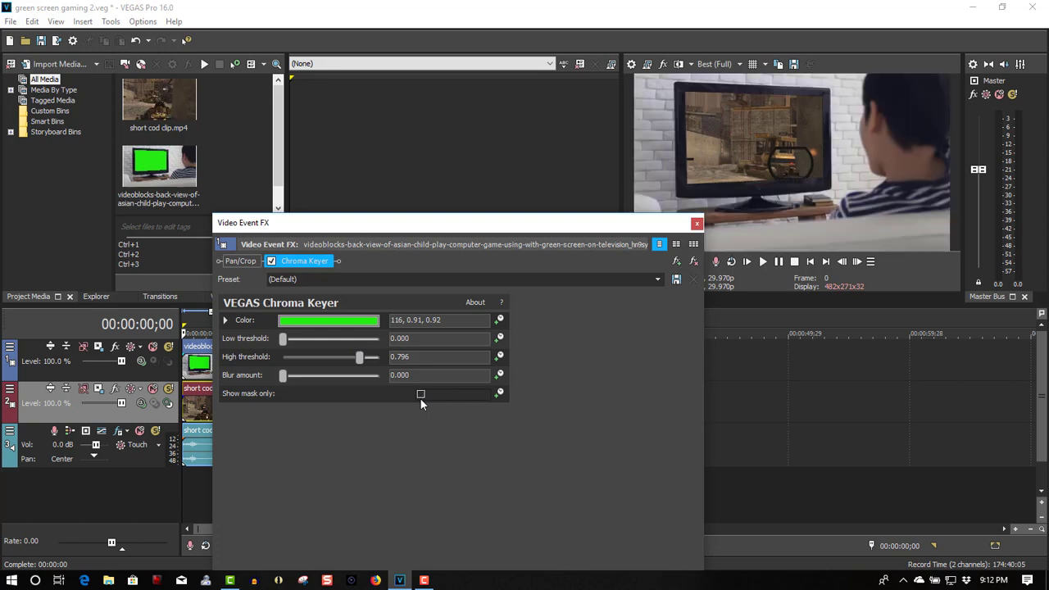
Step: Close the keyer and set Track 2's Track Motion compositing to 3D Source Alpha
click(697, 224)
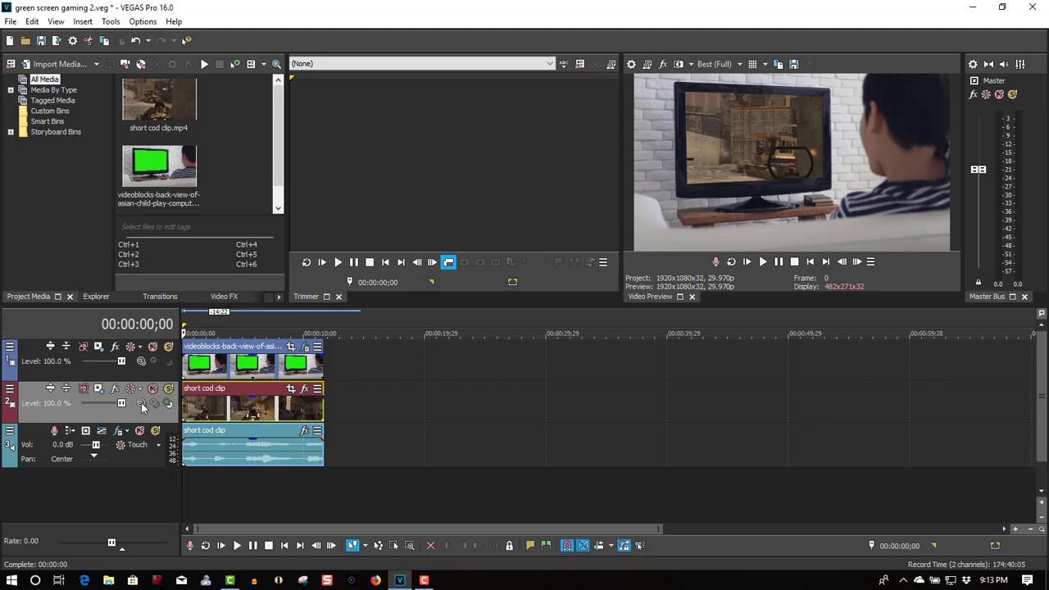
click(98, 390)
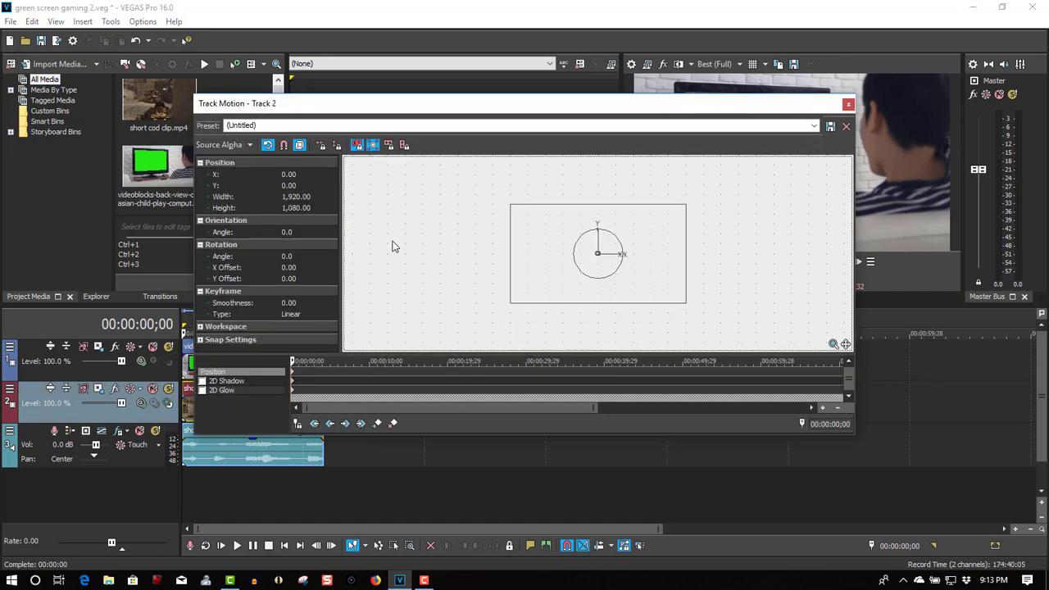
click(223, 145)
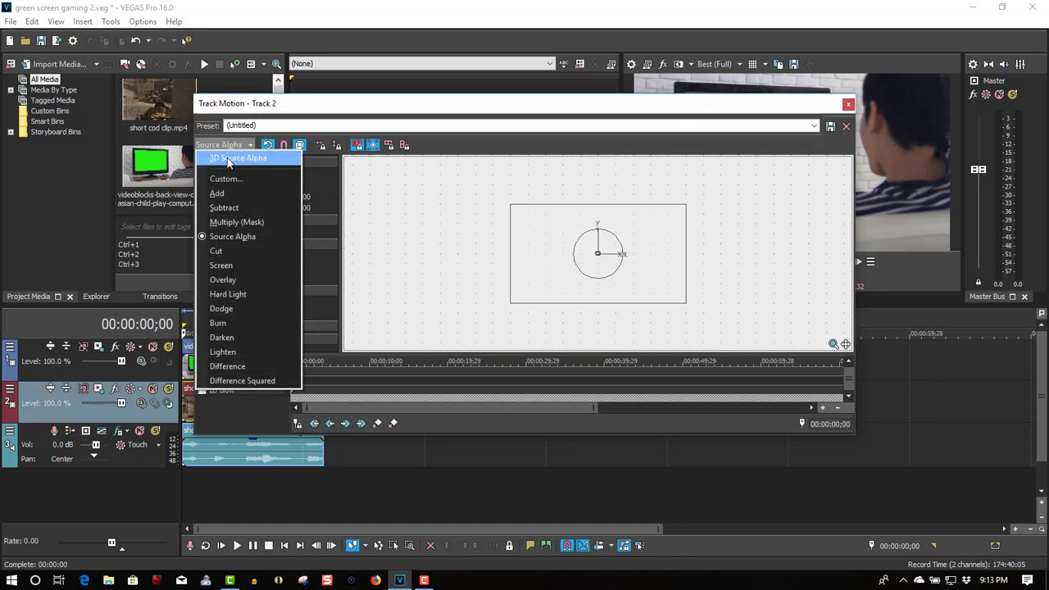
click(229, 159)
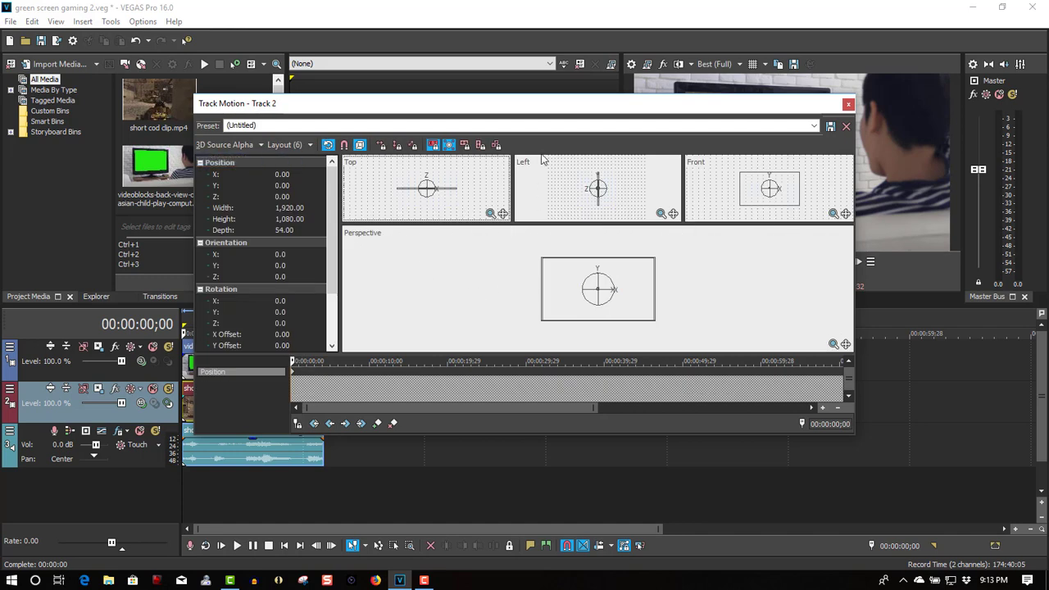
drag(537, 105, 518, 218)
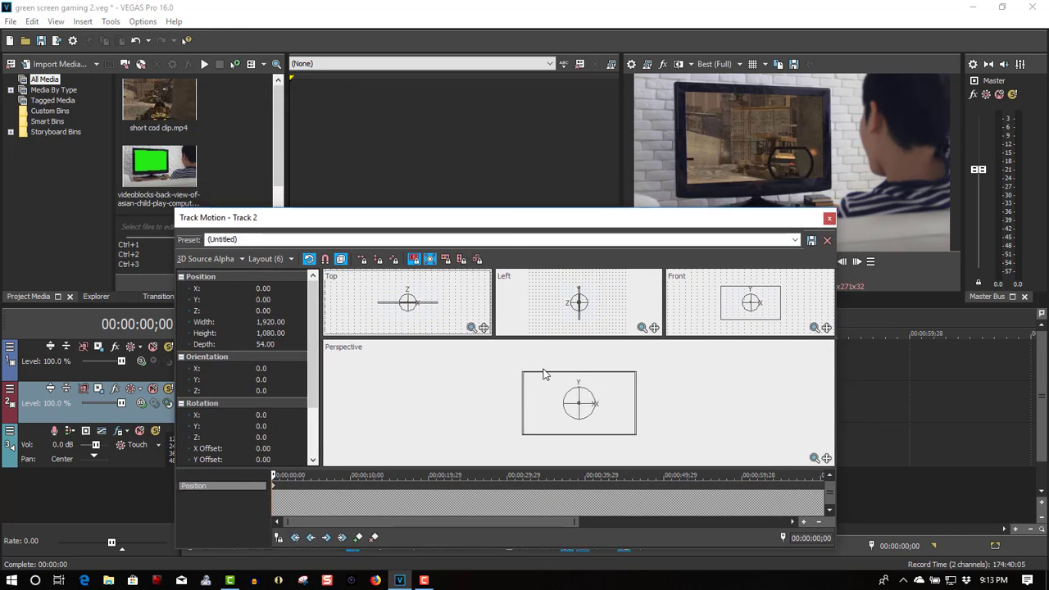
Step: Shrink the gameplay frame to about two-thirds size and move it onto the TV screen
click(524, 372)
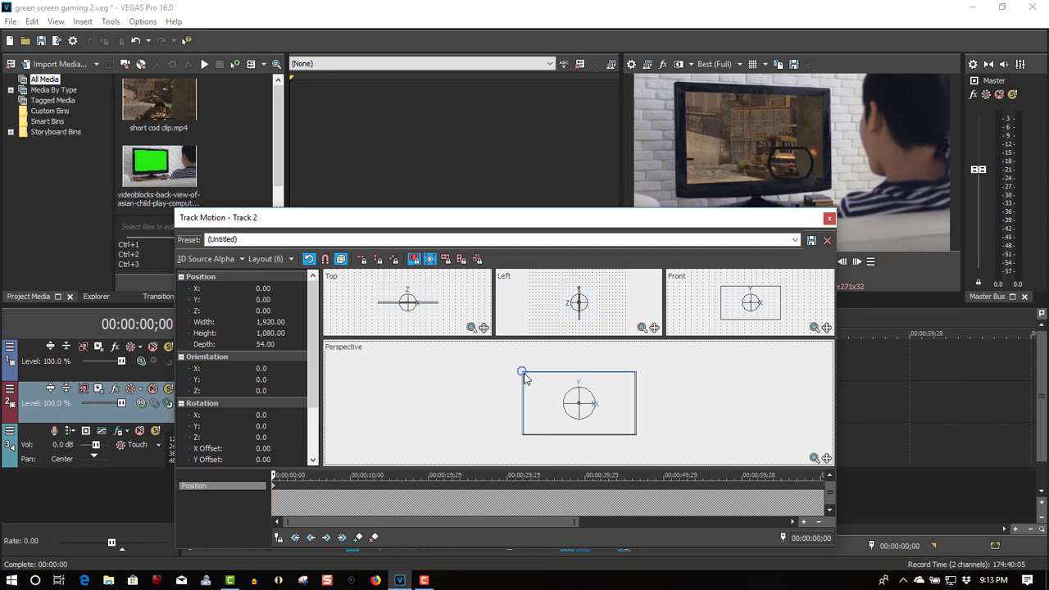
drag(523, 373, 553, 397)
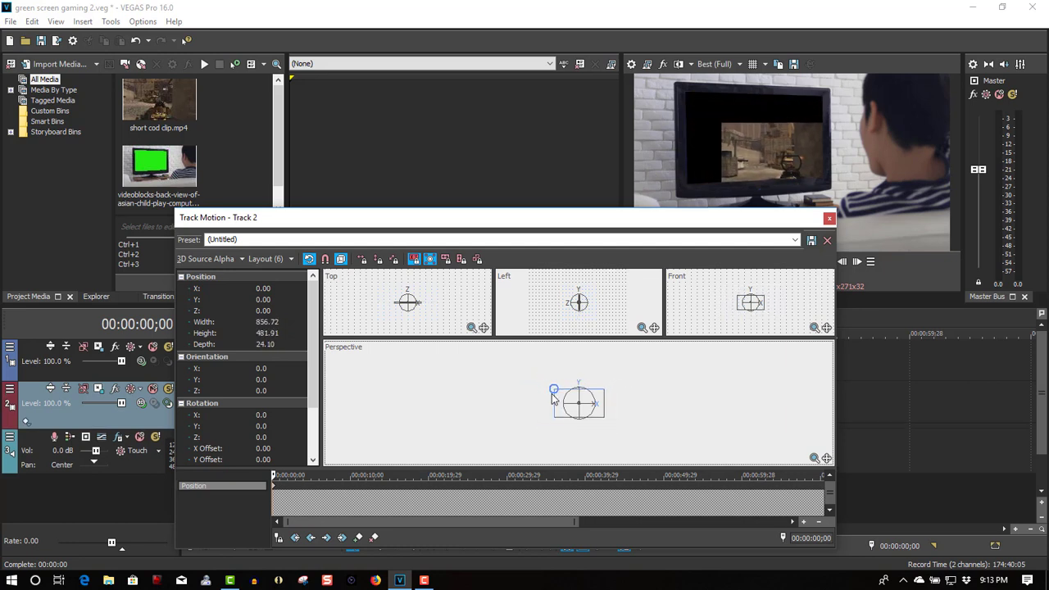
drag(554, 398, 543, 393)
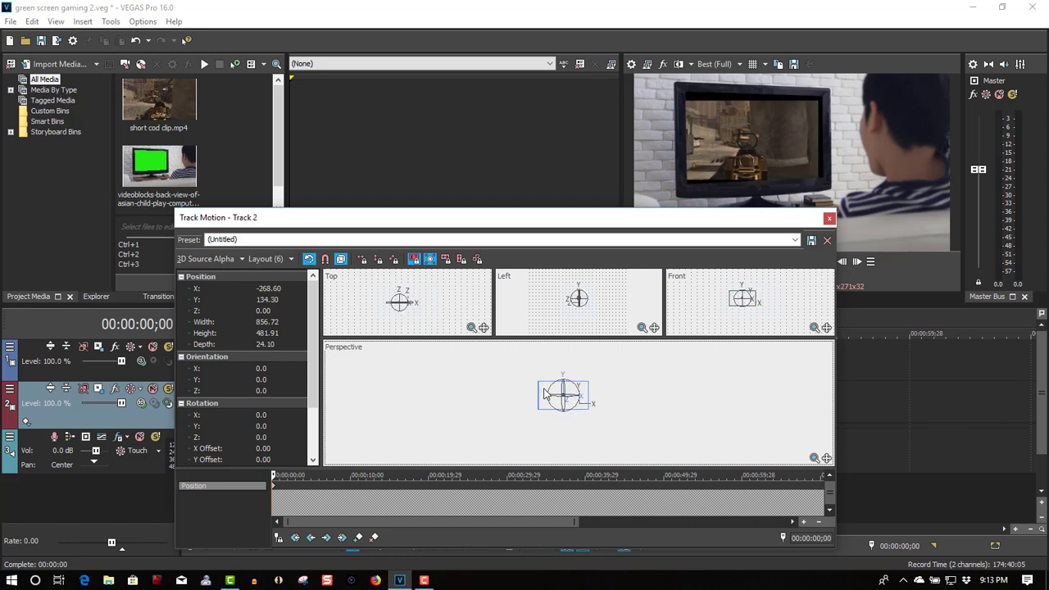
drag(543, 393, 545, 395)
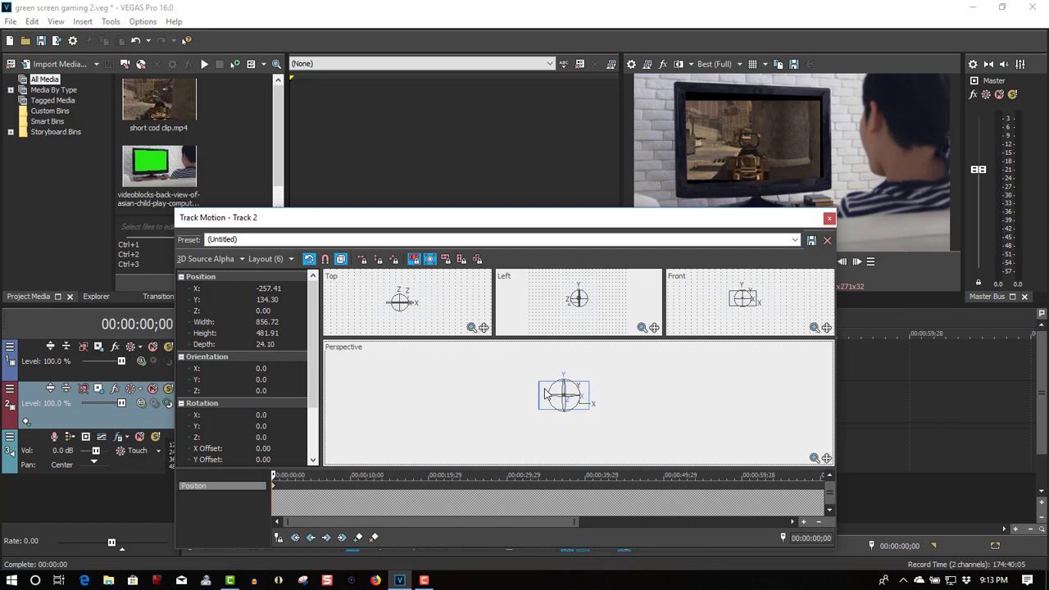
scroll(545, 394, up, 2)
scroll(541, 400, up, 2)
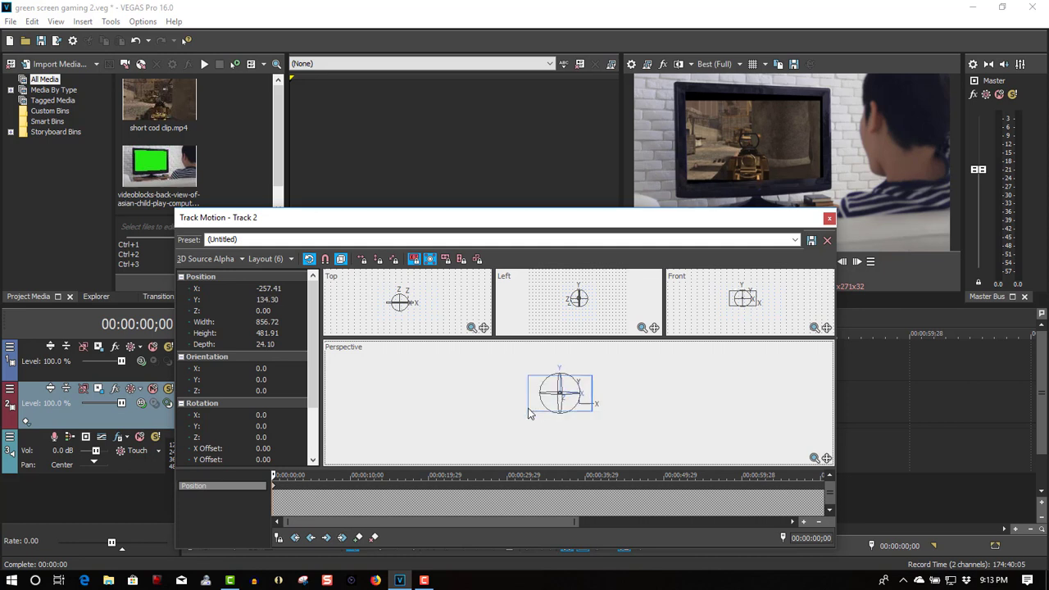
scroll(531, 414, up, 2)
scroll(528, 414, up, 2)
scroll(528, 409, up, 1)
scroll(528, 398, up, 1)
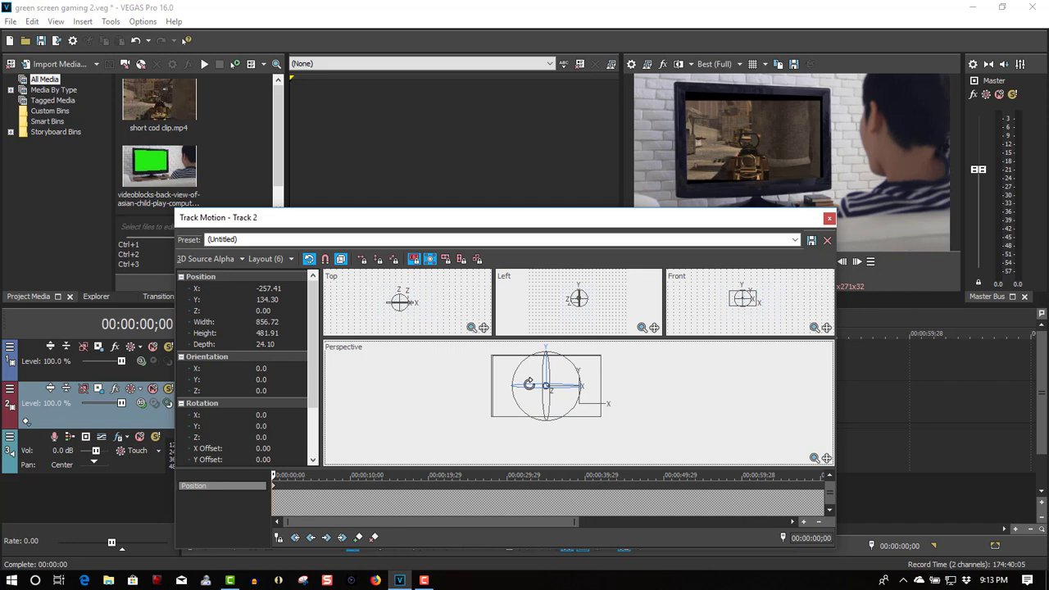
Step: Tilt the gameplay to the TV's angle and scale it to about 952×535 to fill the screen
drag(530, 384, 530, 383)
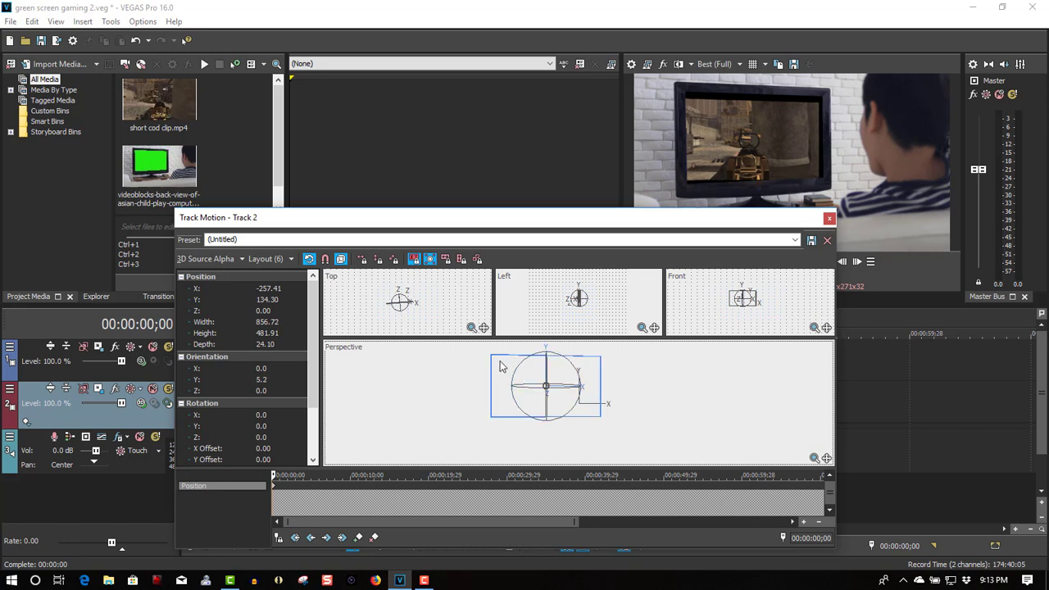
drag(503, 367, 495, 359)
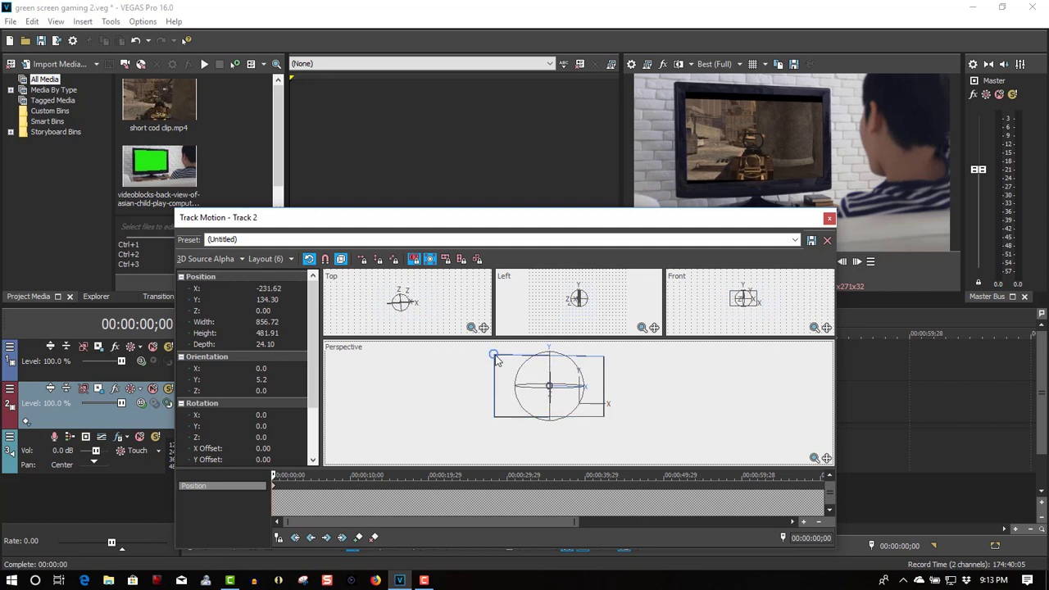
drag(493, 356, 491, 353)
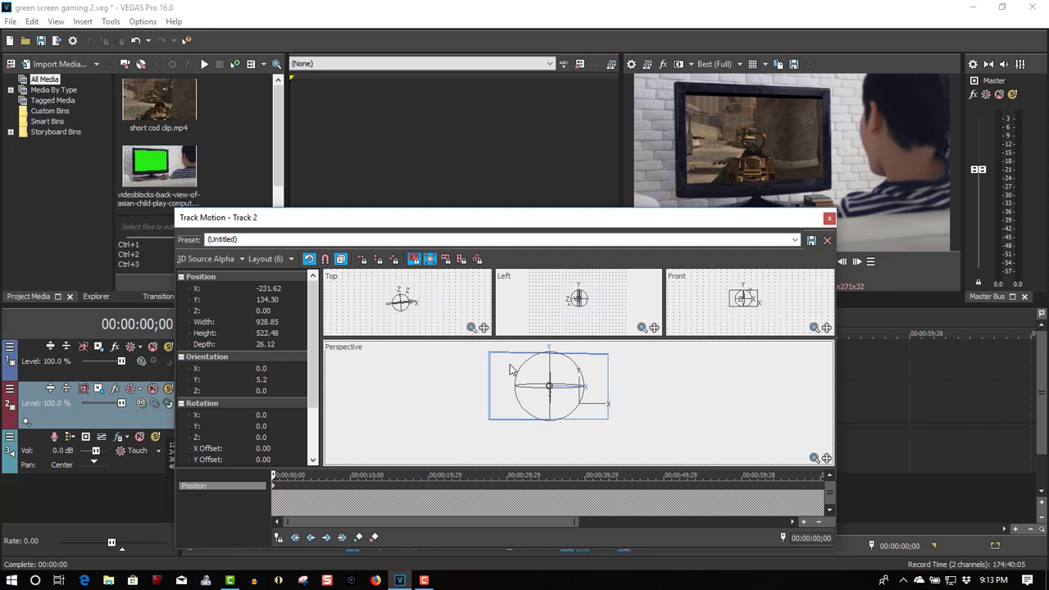
key(Up)
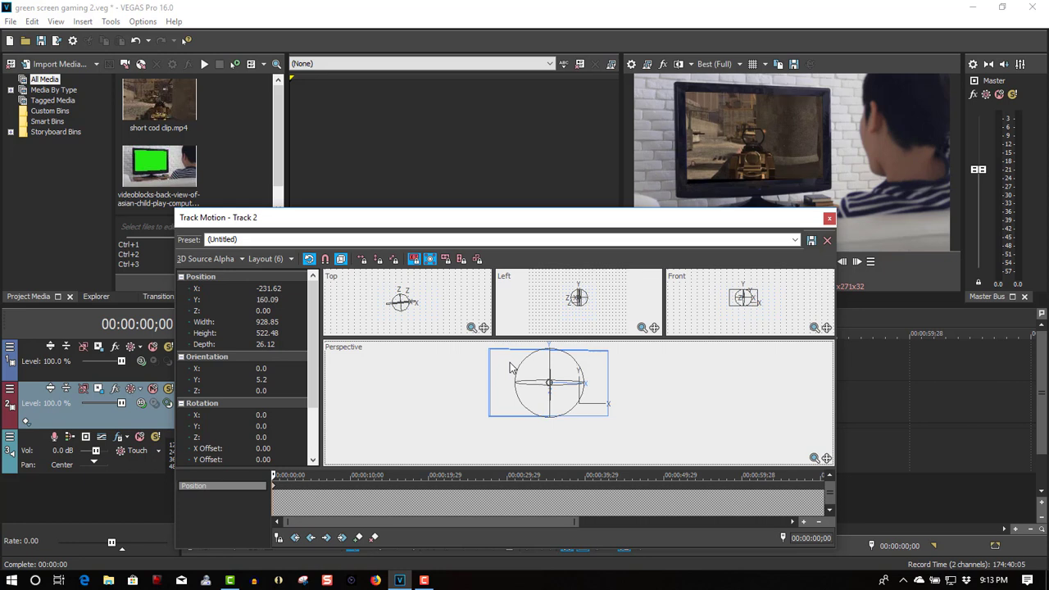
key(Down)
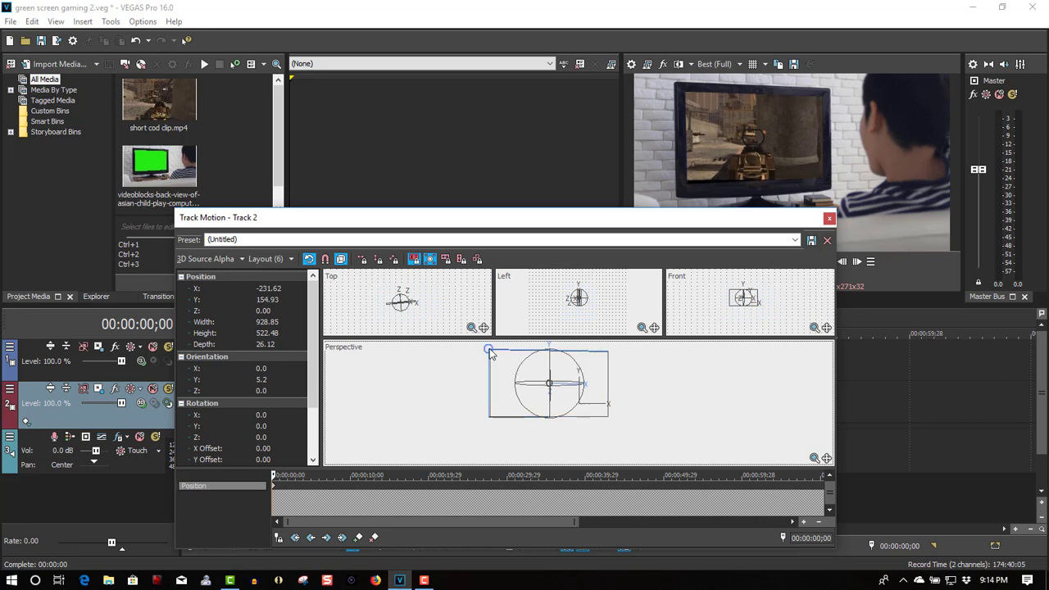
drag(489, 347, 487, 346)
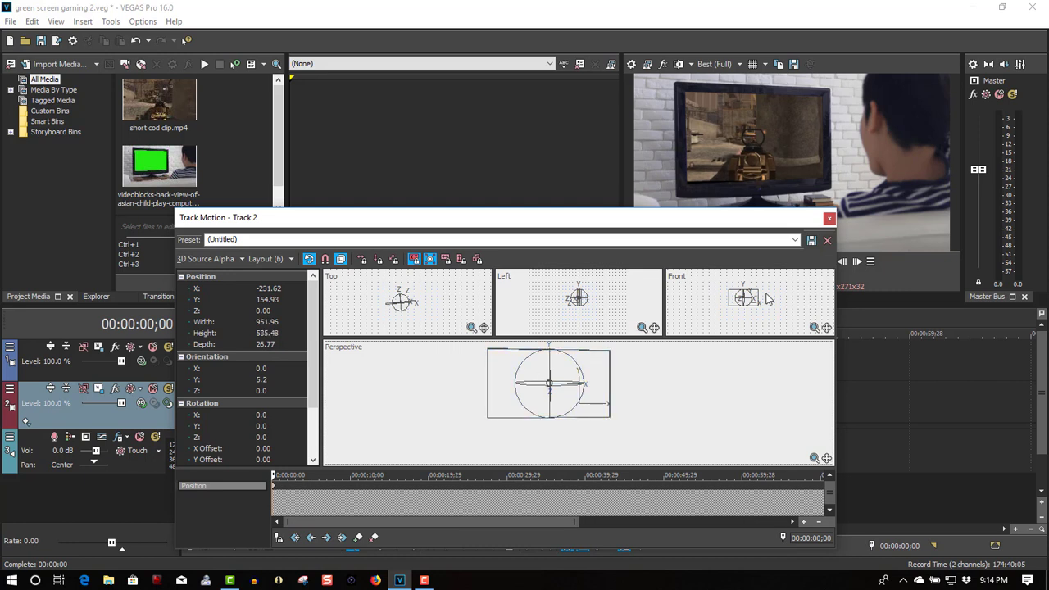
Step: Close Track Motion, play the composite, and jump to 00:00:08;08 to inspect it
click(830, 218)
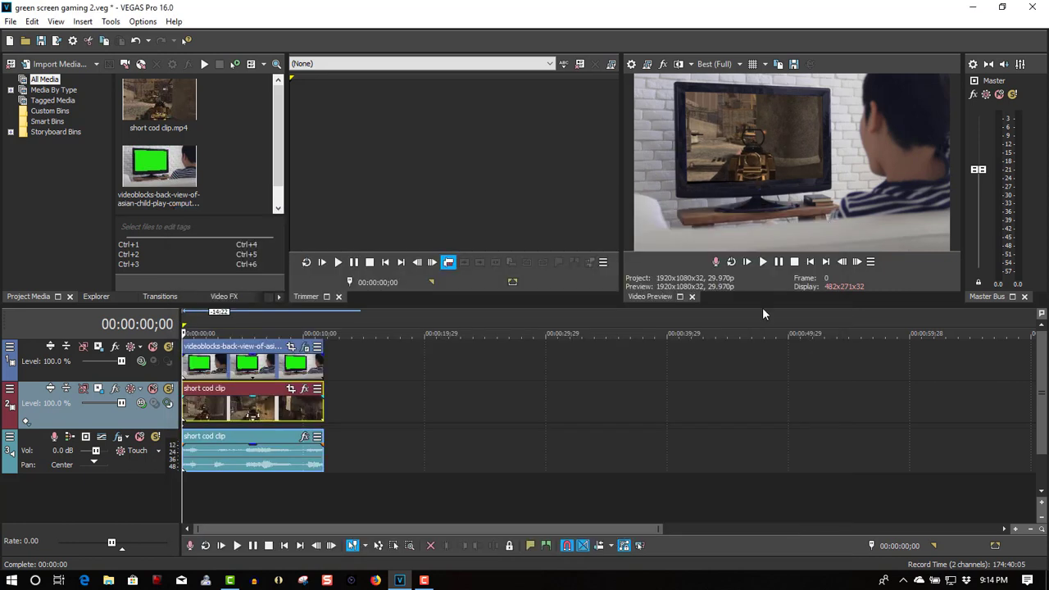
click(763, 263)
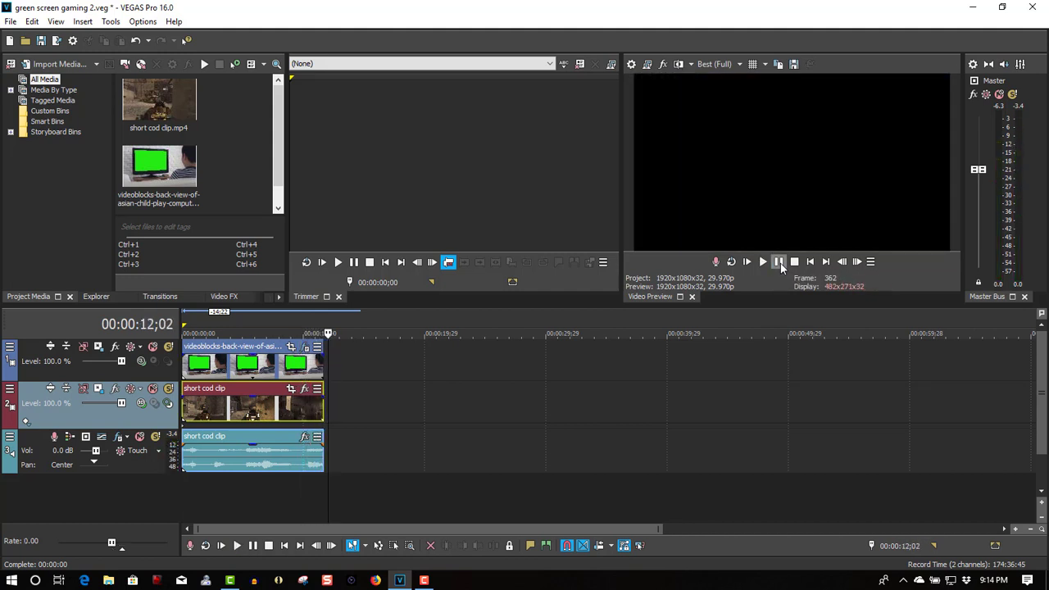
click(283, 321)
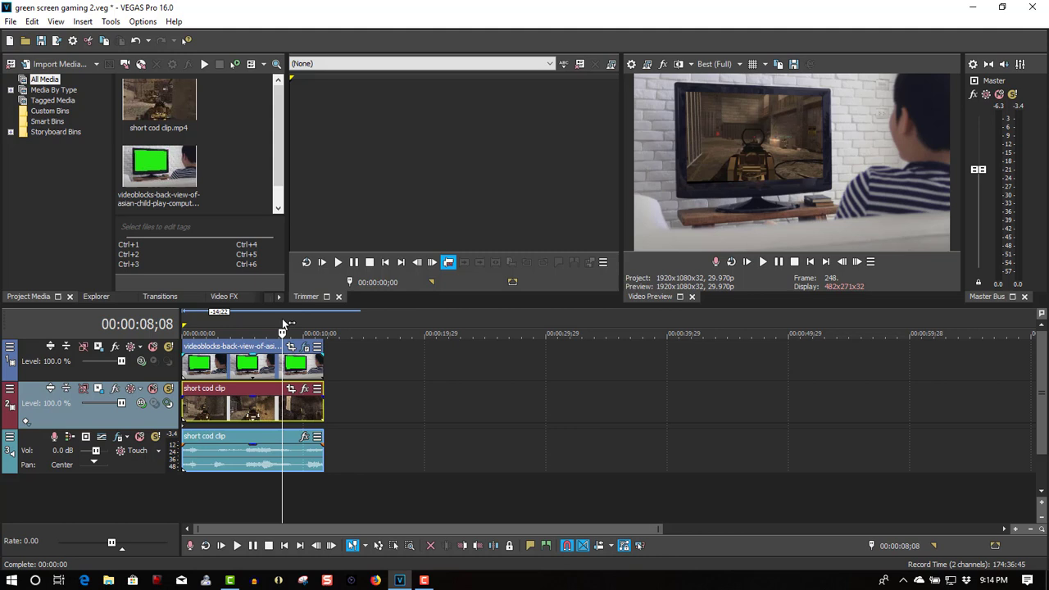